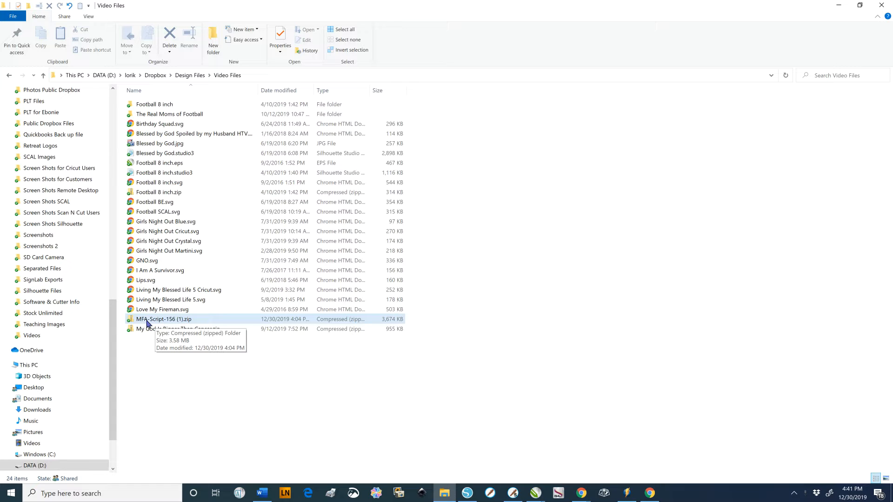
Extract the MFA-Script-156 (1).zip archive into the suggested MFA-Script-156 (1) folder within Video Files.
right_click(148, 322)
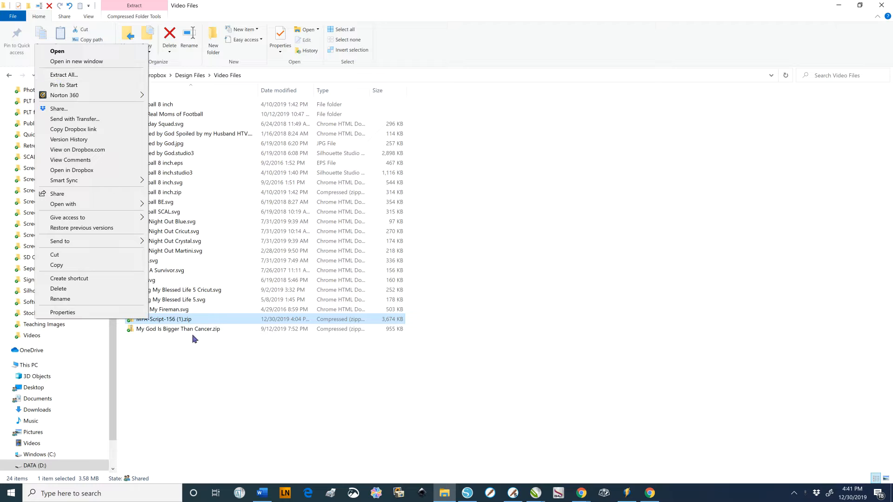
left_click(179, 328)
double_click(172, 320)
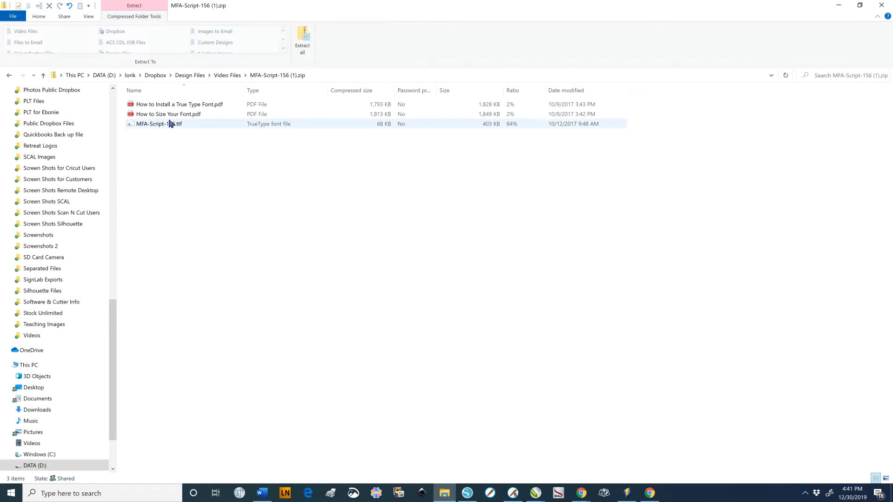
left_click(303, 38)
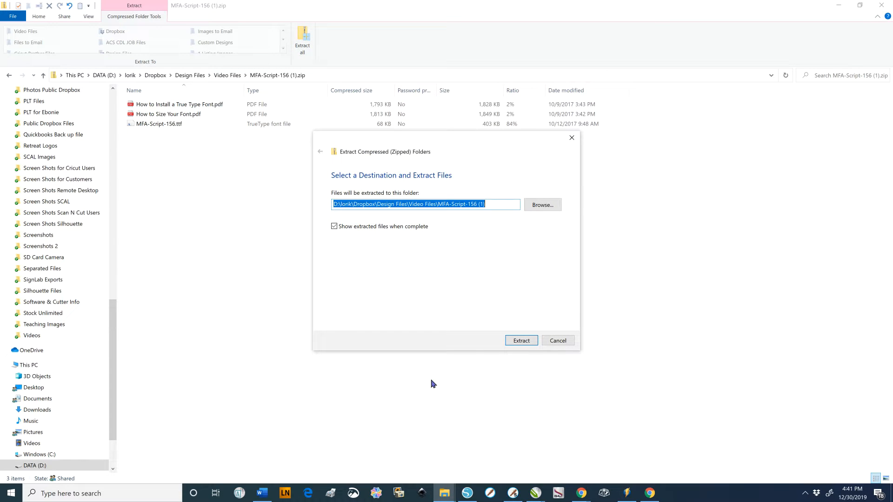
left_click(521, 342)
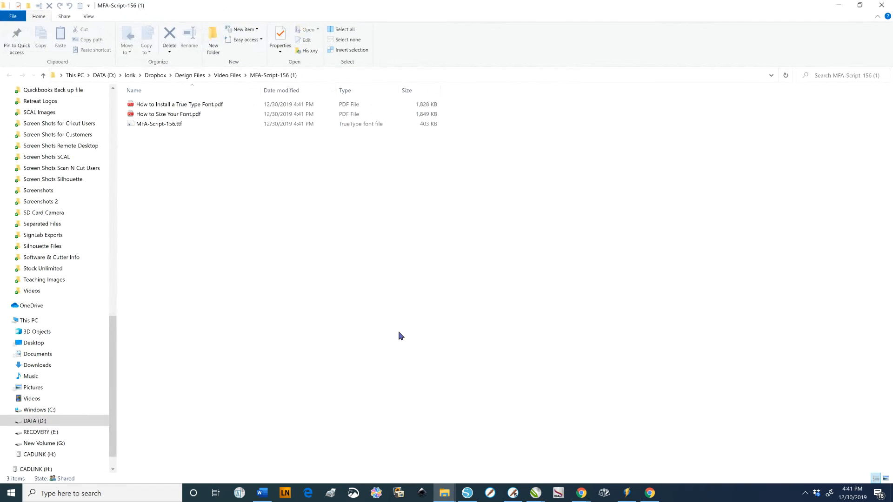
Open the extracted MFA-Script-156 (1) folder from Video Files and read the PDFs on installing and sizing the font.
left_click(230, 76)
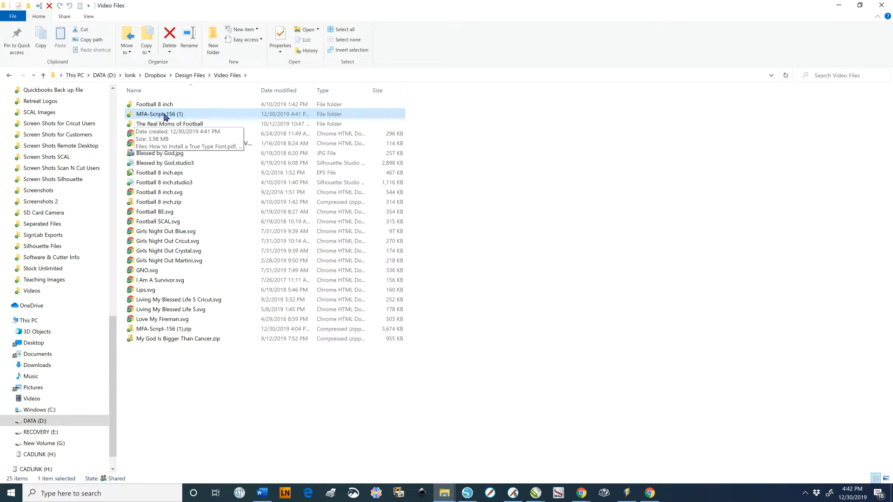
double_click(166, 115)
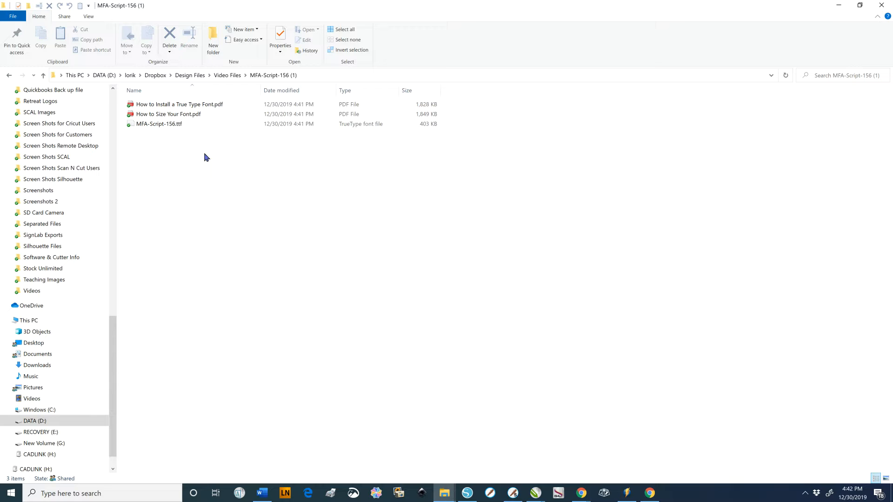
double_click(150, 105)
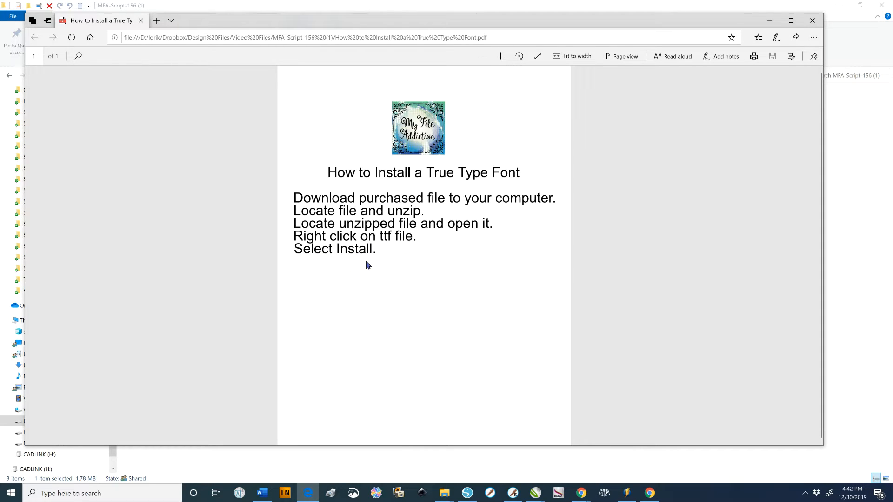
left_click(814, 22)
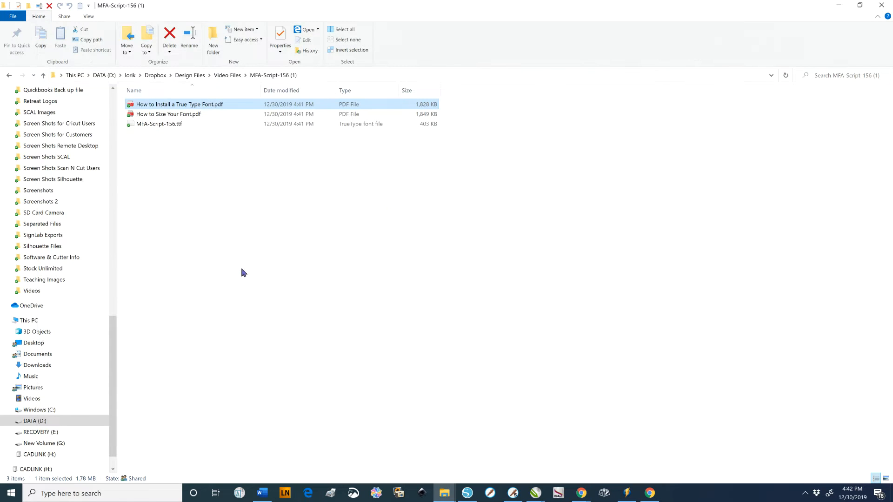
double_click(149, 116)
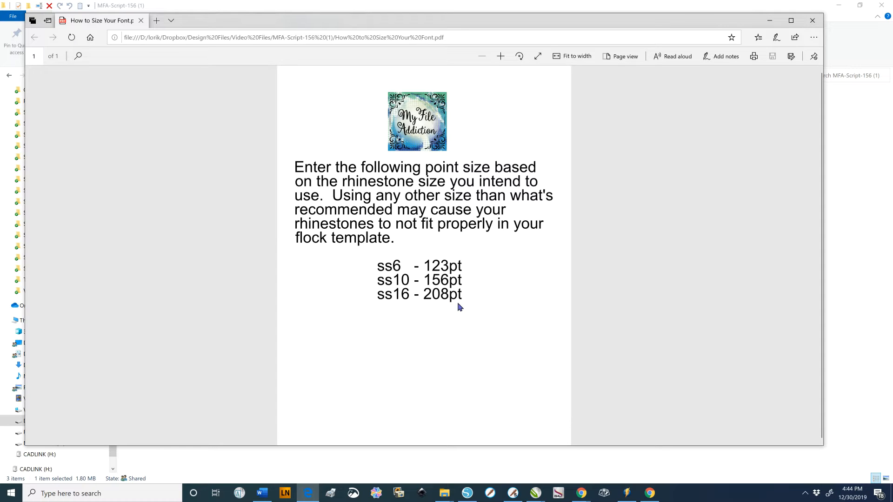
left_click(811, 25)
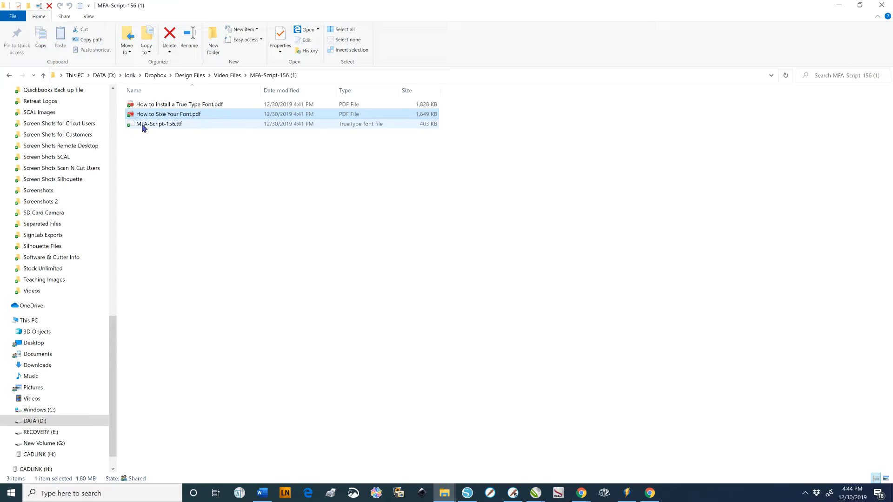
Preview the characters and sample text of the MFA-Script-156.ttf font file.
left_click(142, 127)
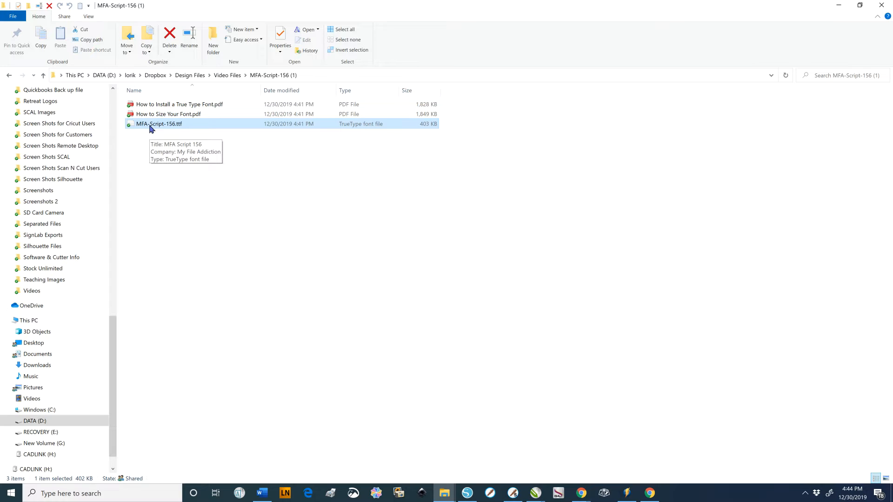
double_click(151, 127)
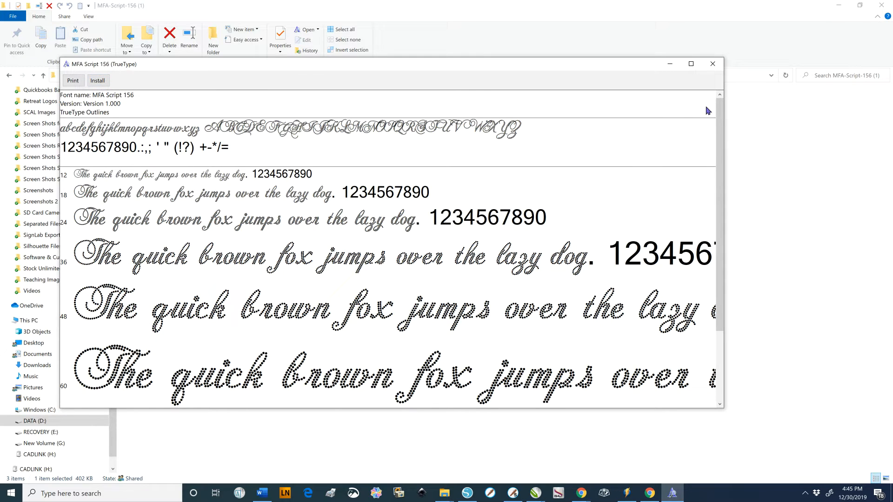
left_click(712, 65)
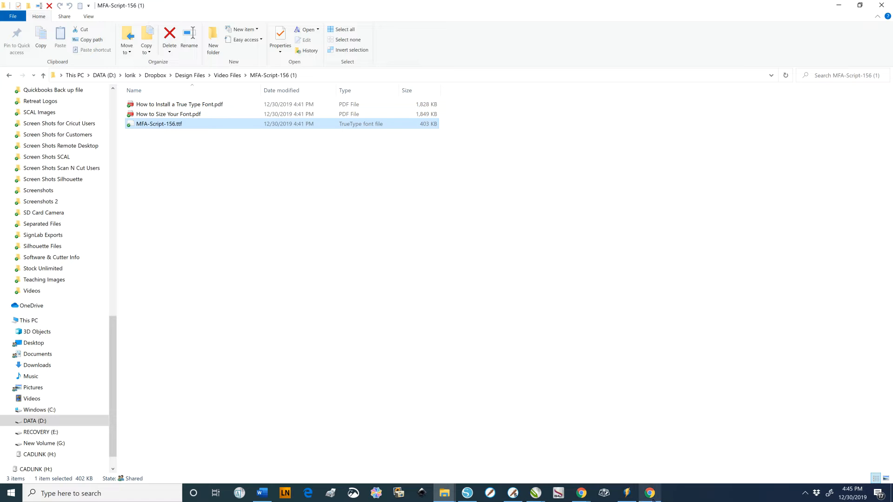
Switch to Chrome, open Cricut Design Space and start a new project, dismissing the desktop download notice.
mouse_move(580, 497)
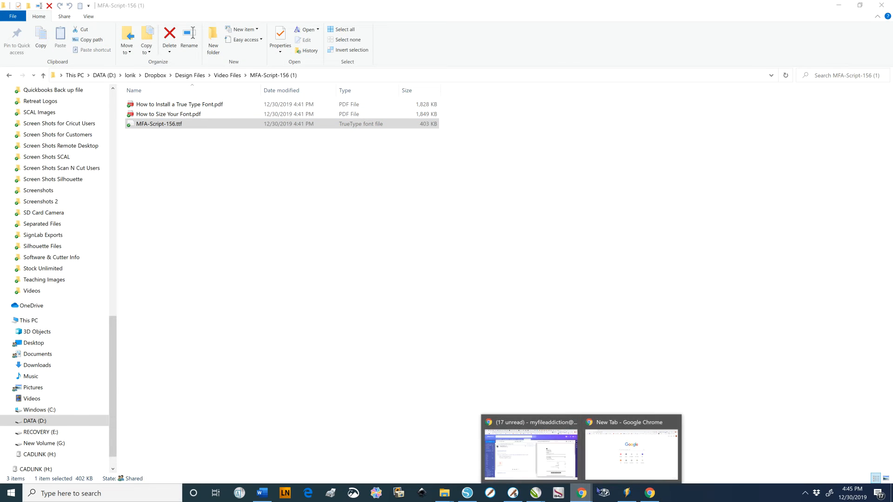
left_click(630, 449)
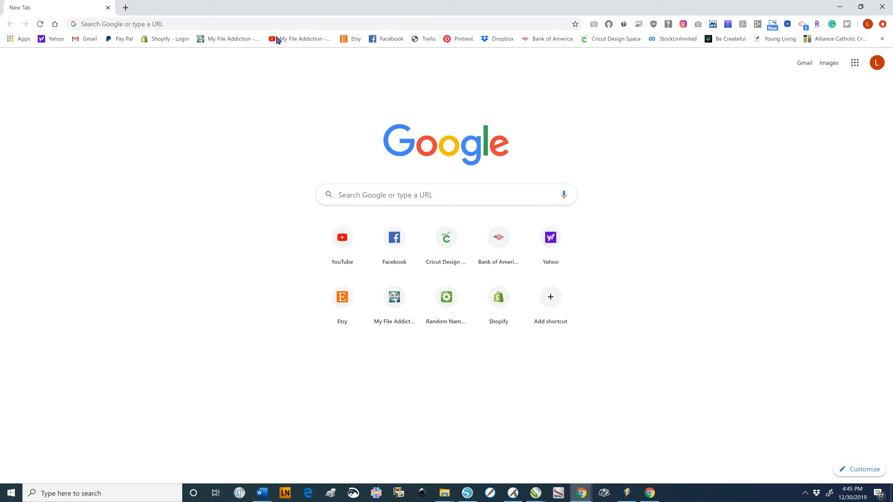
left_click(624, 40)
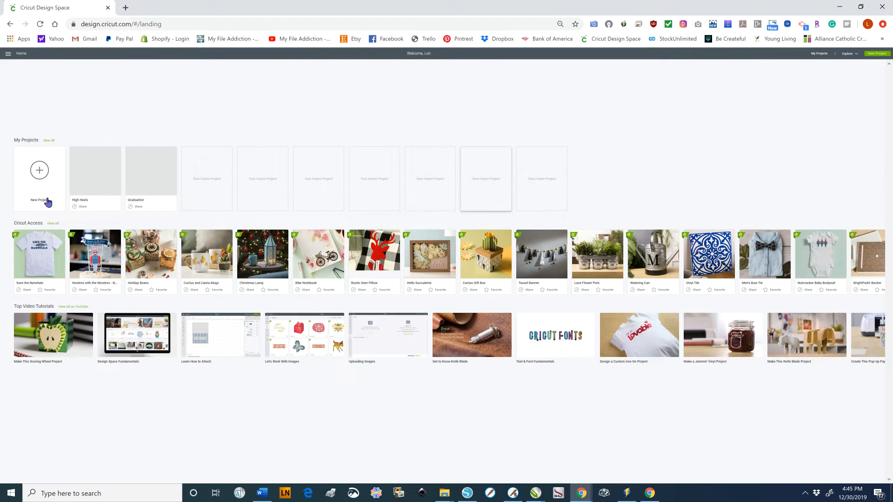
left_click(39, 176)
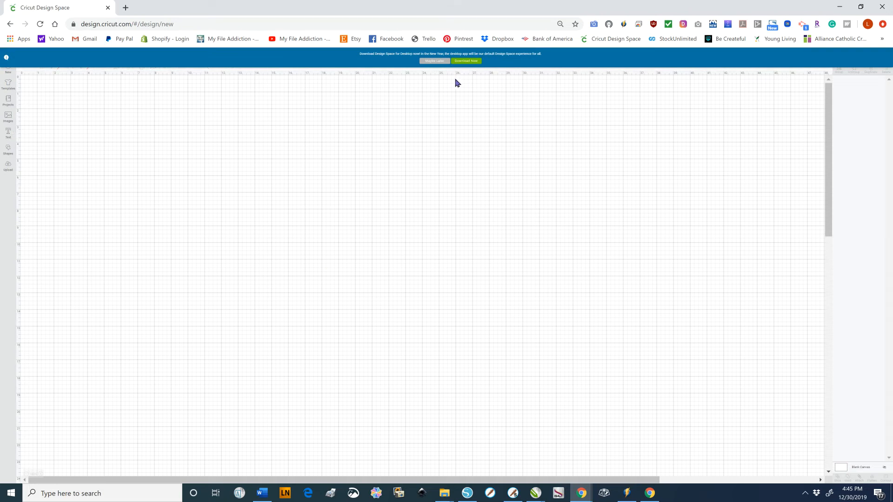
left_click(434, 61)
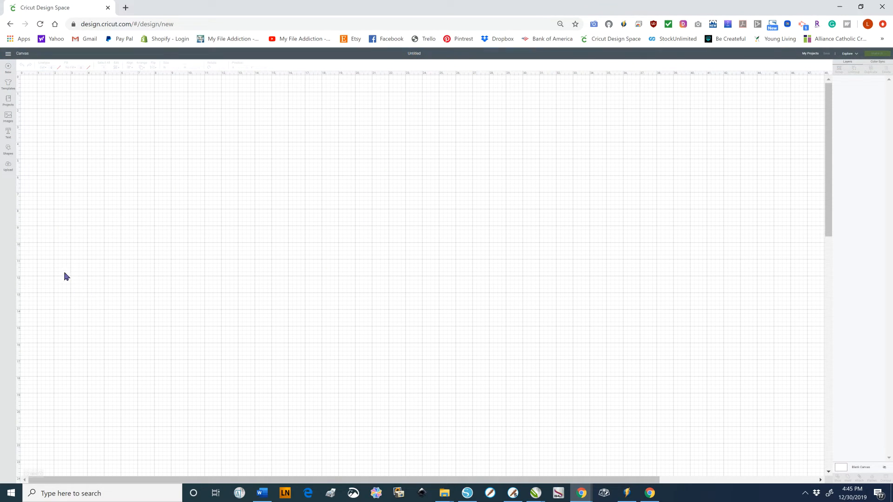
Add an empty text box to the canvas and set its font to MFA Script 156.
left_click(8, 136)
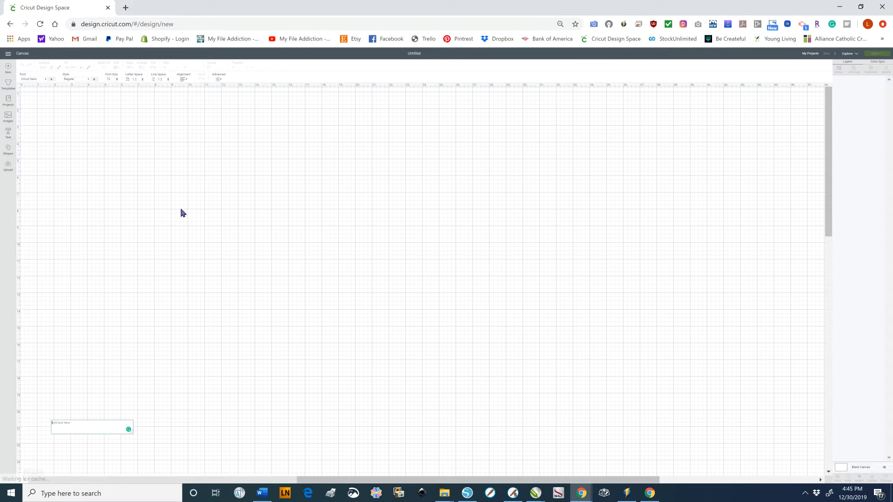
left_click(47, 81)
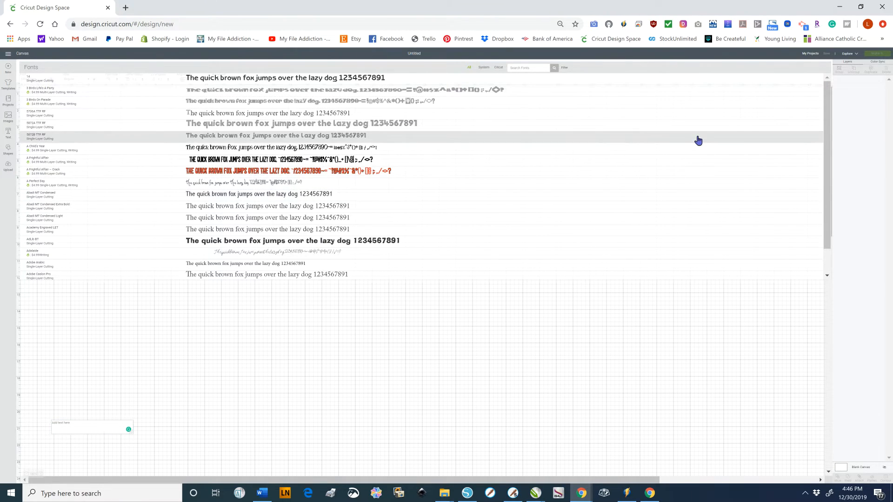
scroll(790, 184, "down", 3)
scroll(790, 183, "down", 10)
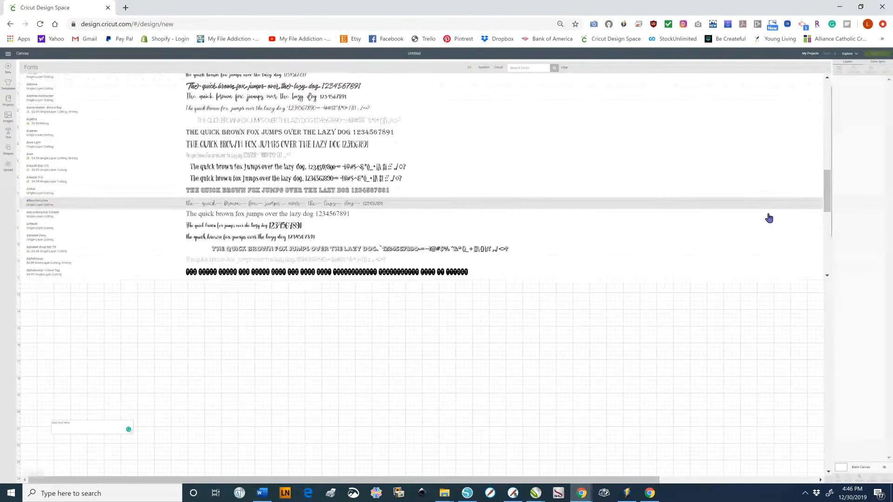
scroll(769, 213, "down", 10)
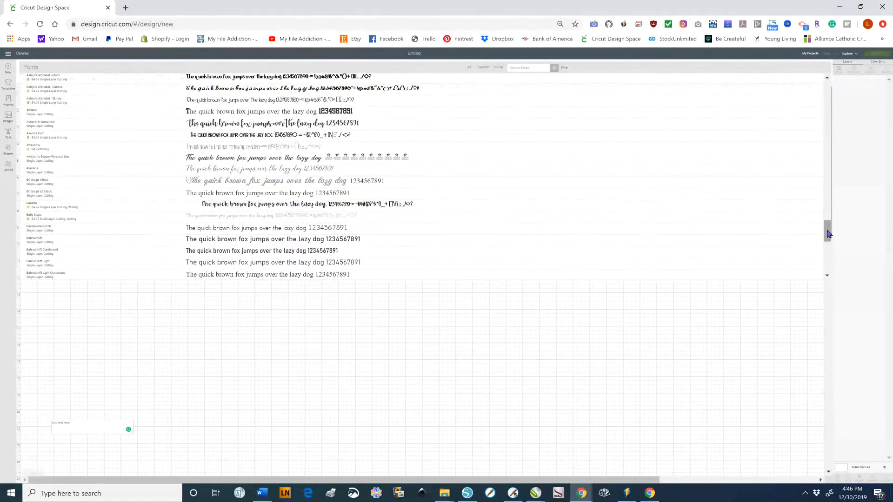
scroll(254, 159, "down", 12)
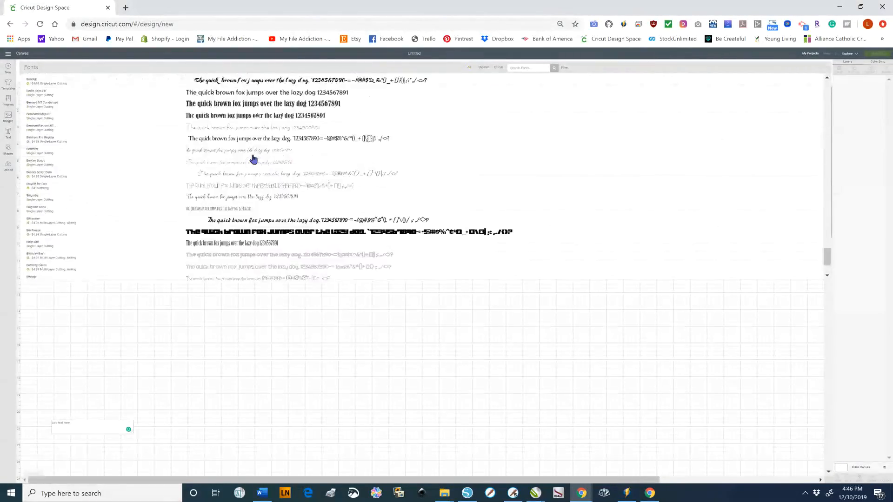
scroll(254, 159, "down", 12)
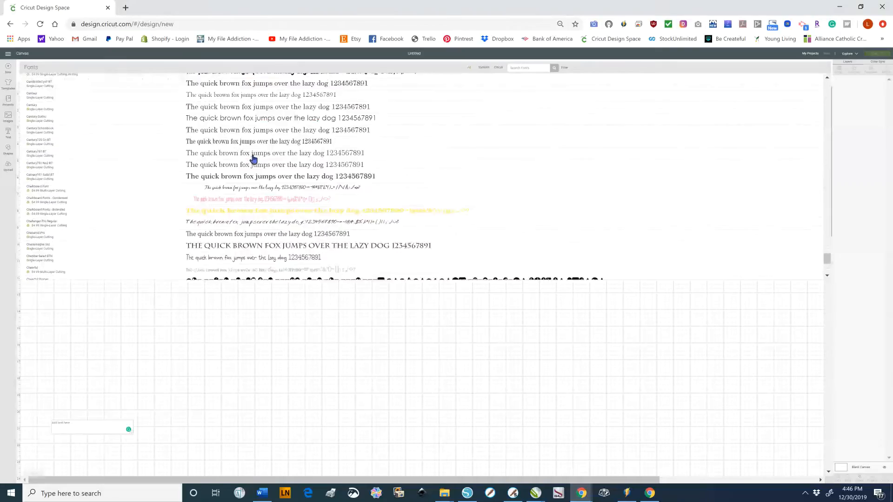
scroll(255, 159, "down", 10)
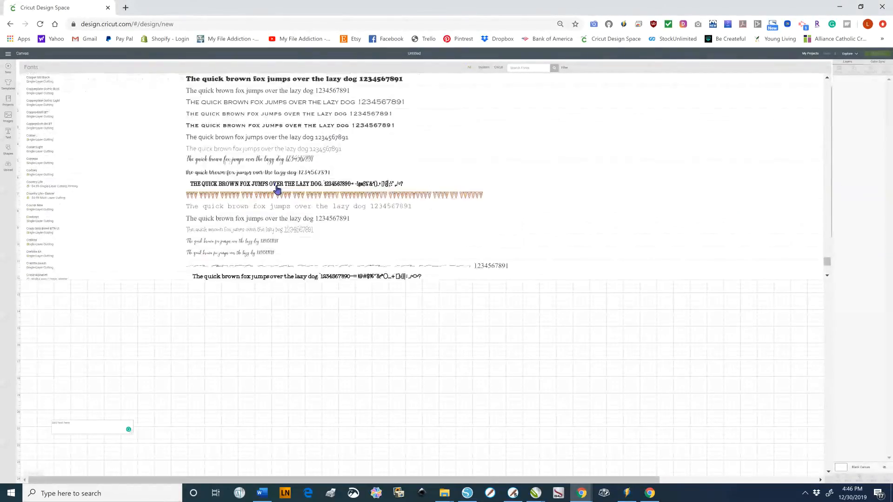
scroll(277, 188, "down", 10)
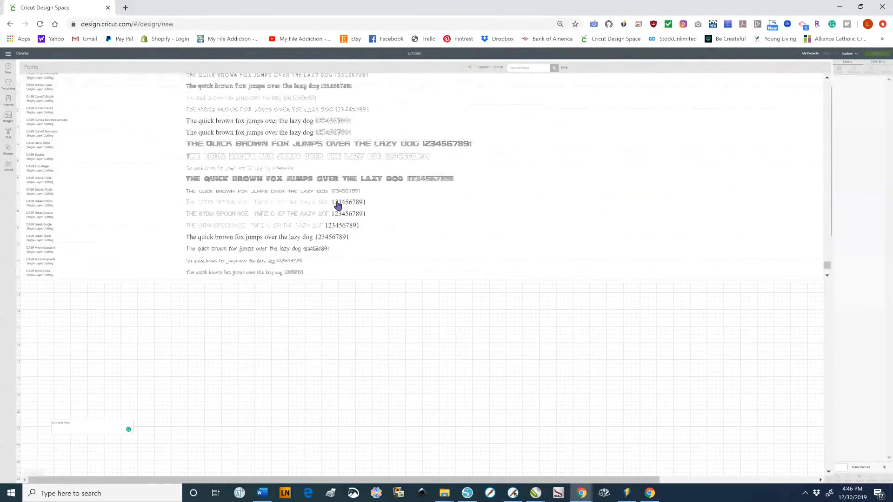
scroll(338, 205, "down", 3)
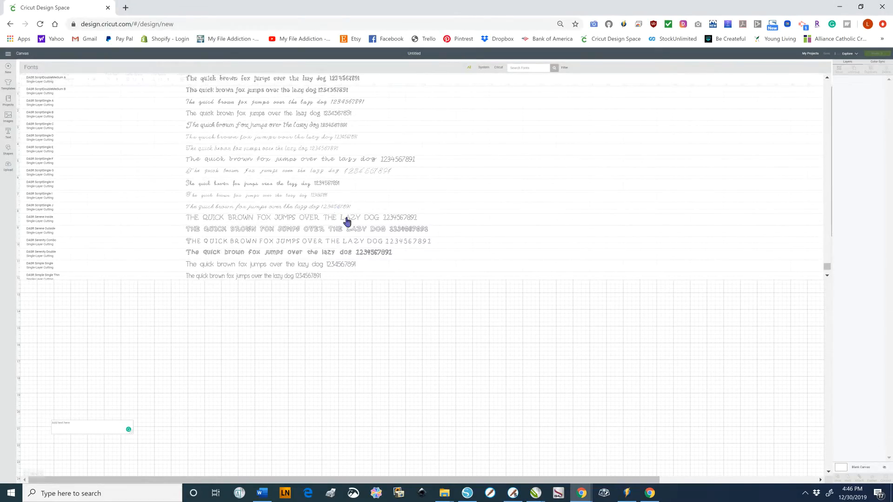
scroll(489, 240, "down", 15)
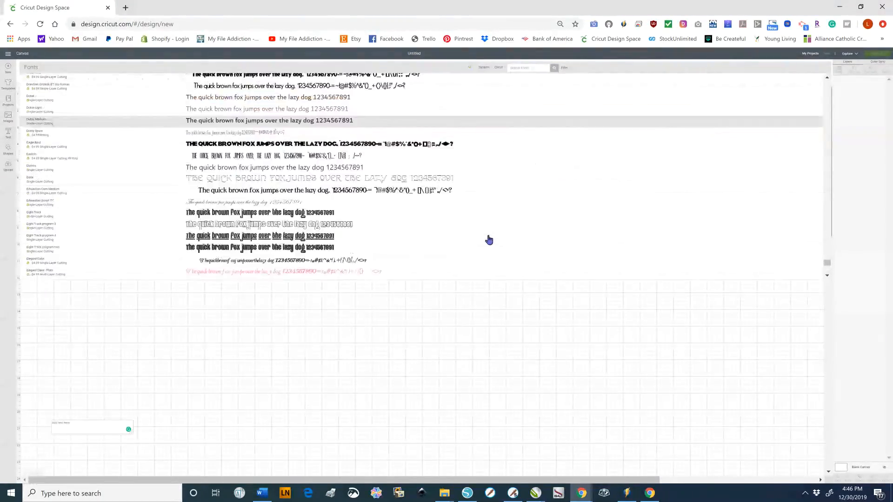
scroll(489, 240, "down", 15)
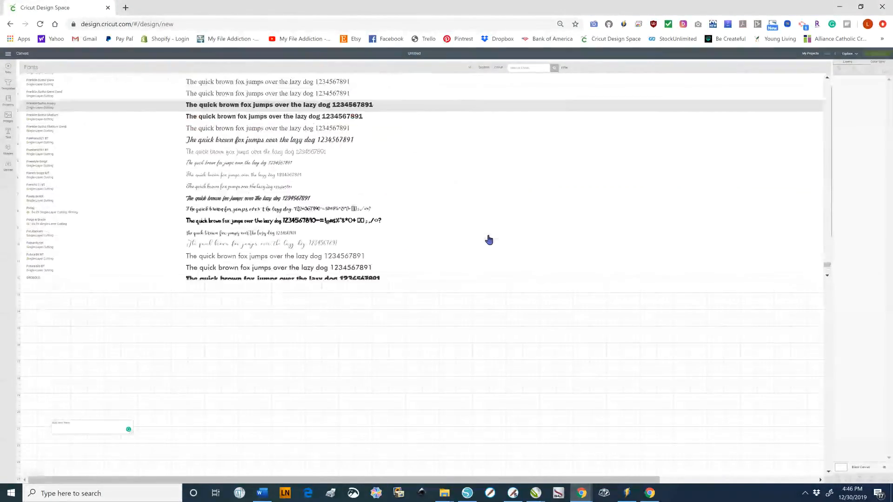
scroll(489, 240, "down", 15)
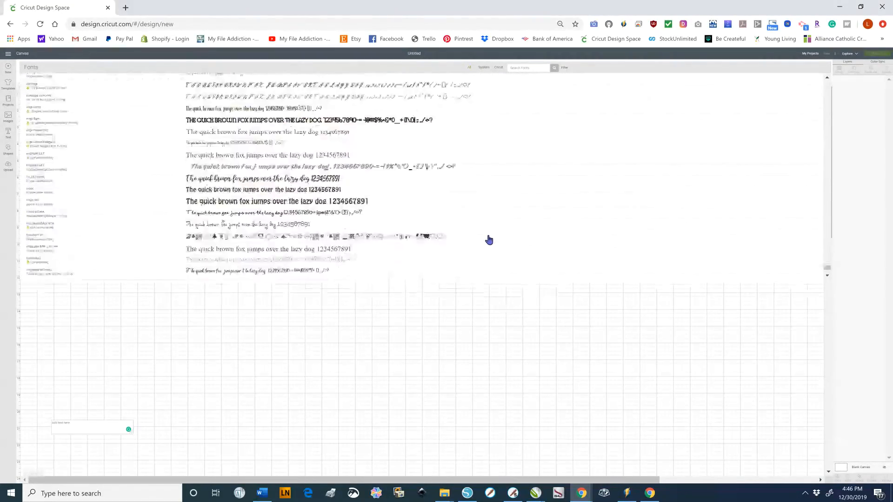
scroll(489, 240, "down", 15)
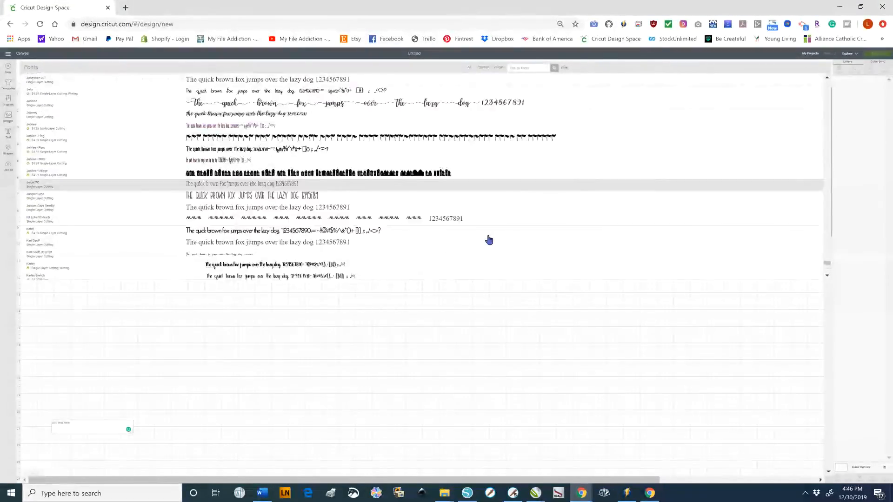
scroll(489, 240, "down", 15)
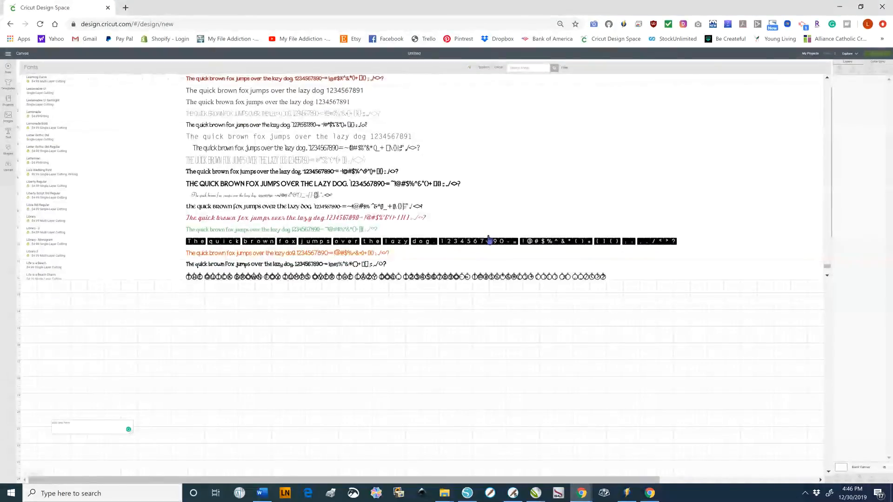
scroll(489, 240, "down", 15)
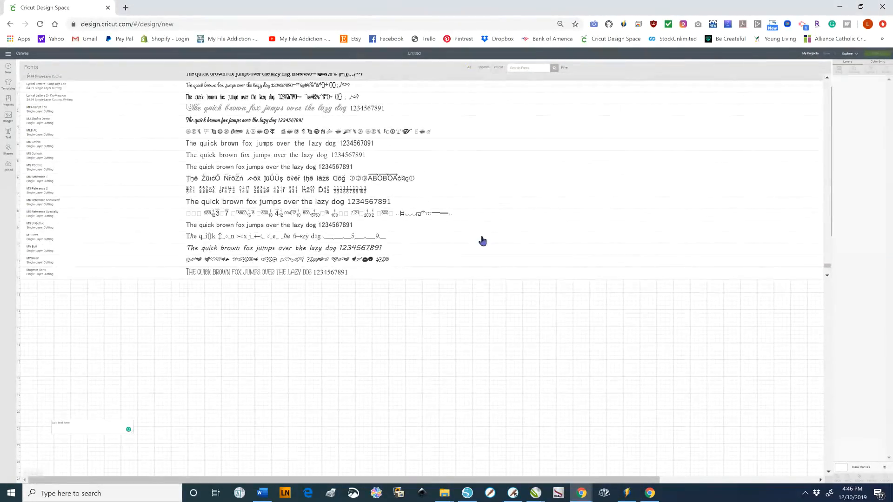
scroll(58, 200, "up", 2)
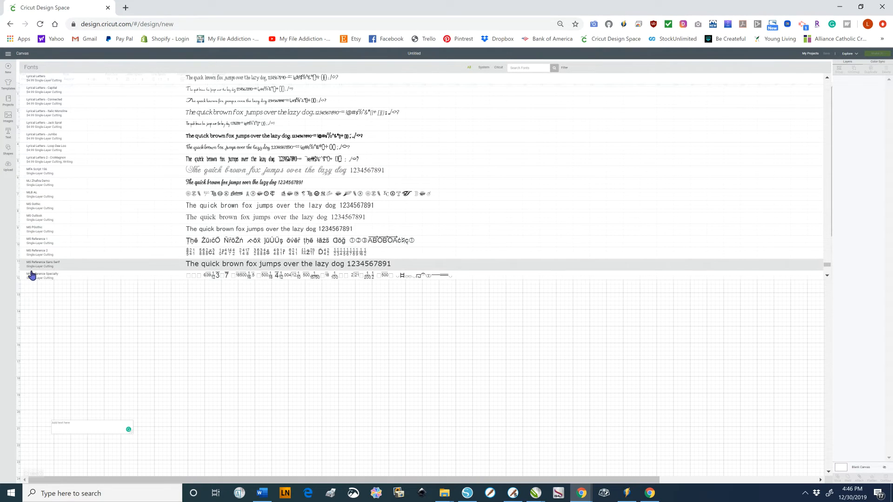
left_click(30, 174)
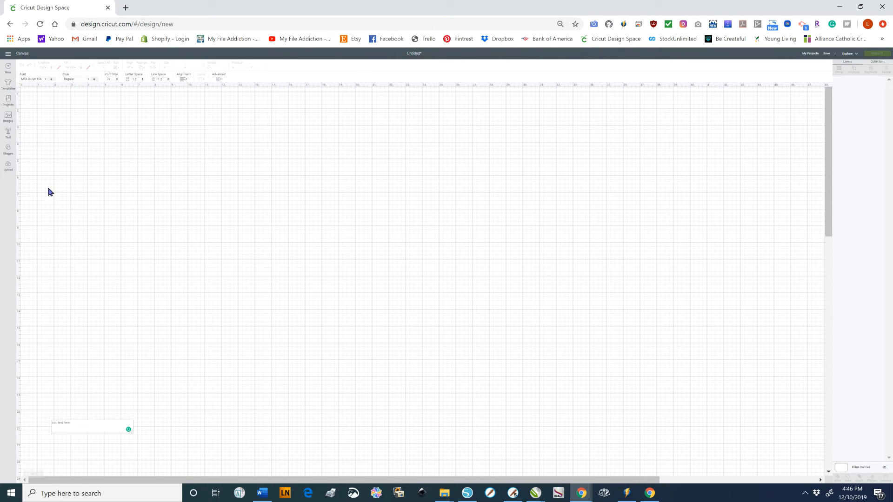
Enter "Bride" as the text in the empty text box.
left_click(83, 430)
type("Bride")
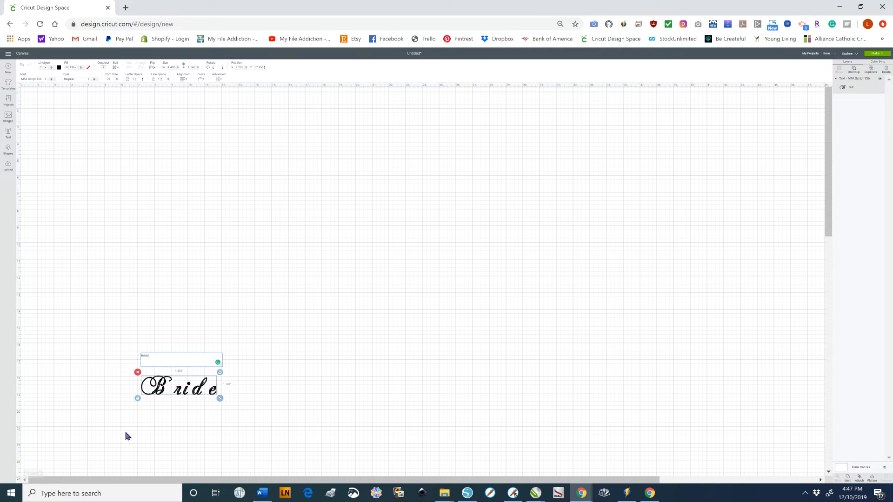
left_click(109, 345)
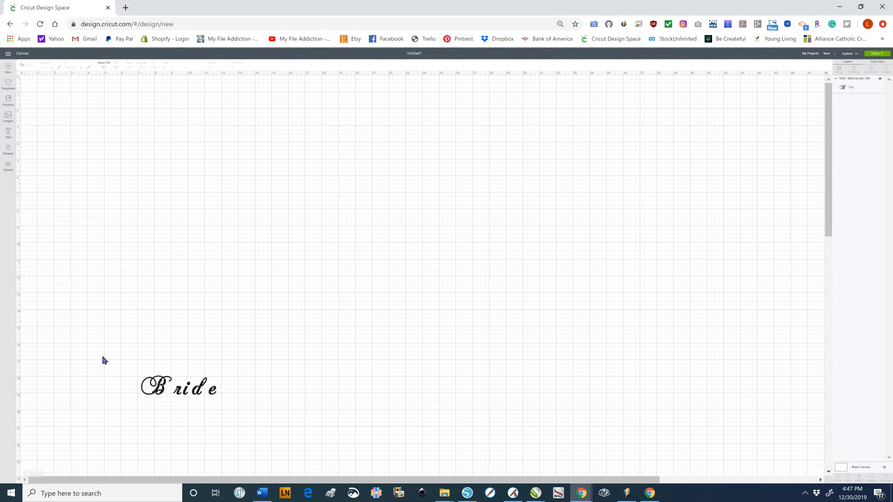
Set the Bride text's font size to 156 and move the word to the upper part of the canvas.
left_click_drag(103, 354, 108, 383)
left_click_drag(108, 336, 270, 418)
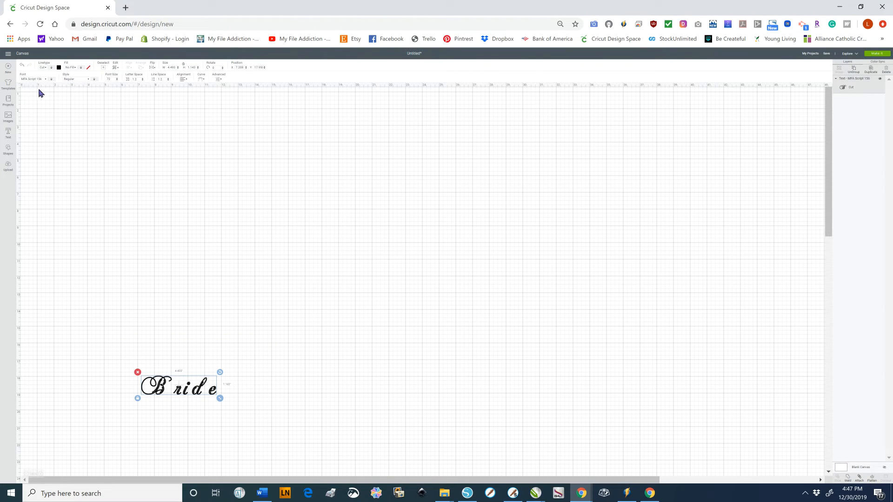
left_click(110, 80)
key("Return")
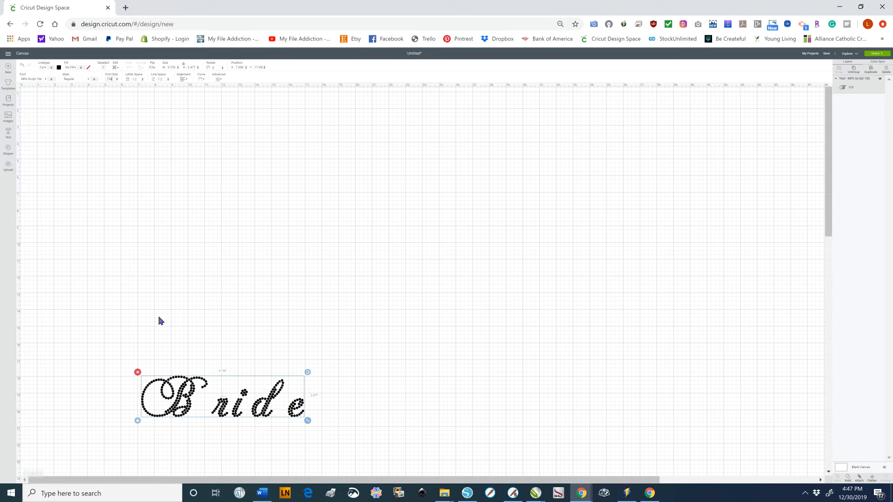
left_click(120, 320)
left_click_drag(193, 387, 221, 210)
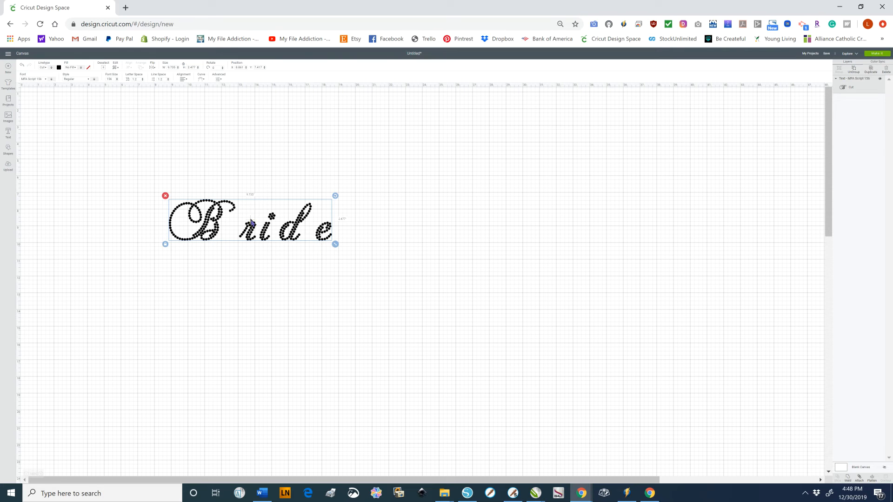
left_click(143, 78)
left_click(143, 79)
left_click(143, 79)
left_click(143, 79)
left_click(143, 79)
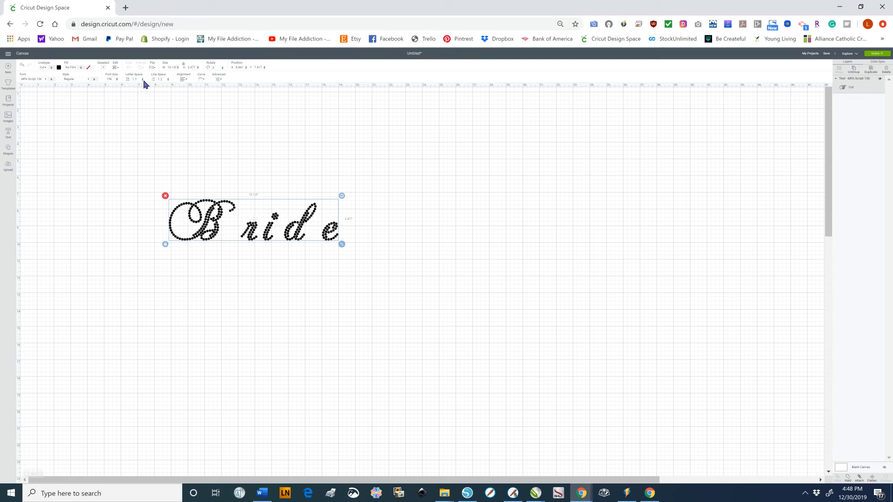
Reduce the Bride text's letter spacing to 0.3.
left_click(143, 81)
left_click(142, 81)
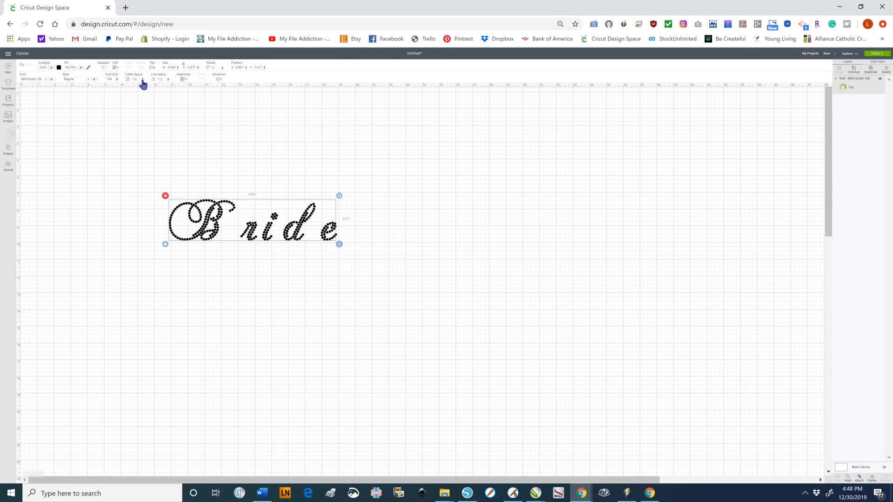
left_click(143, 81)
left_click(142, 81)
left_click(143, 81)
left_click(142, 80)
left_click(143, 80)
left_click(143, 81)
left_click(143, 80)
left_click(143, 80)
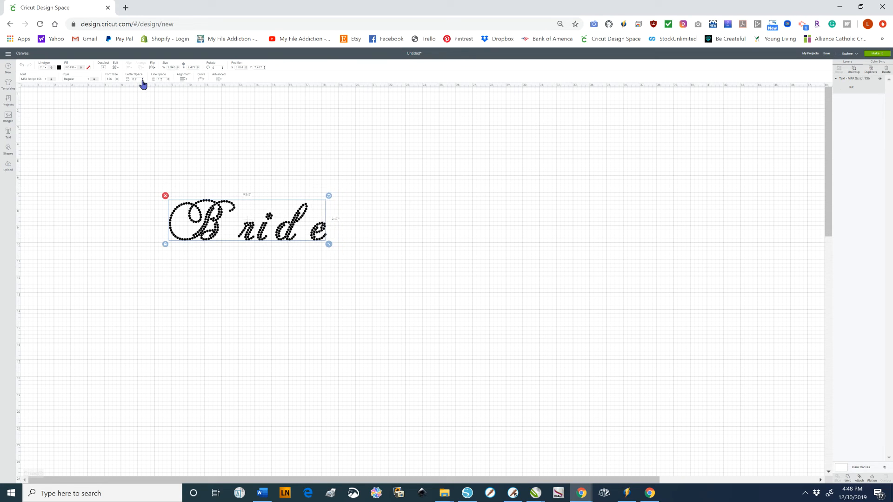
left_click(143, 80)
left_click(143, 81)
left_click(143, 80)
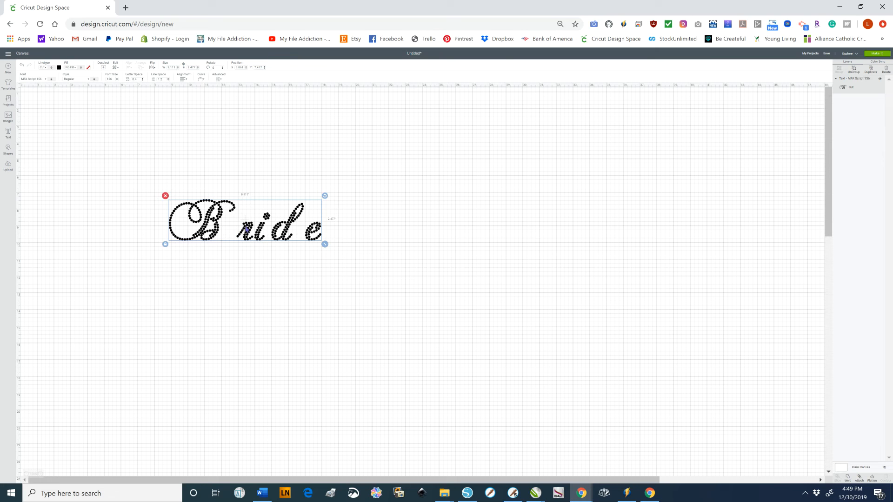
left_click(142, 80)
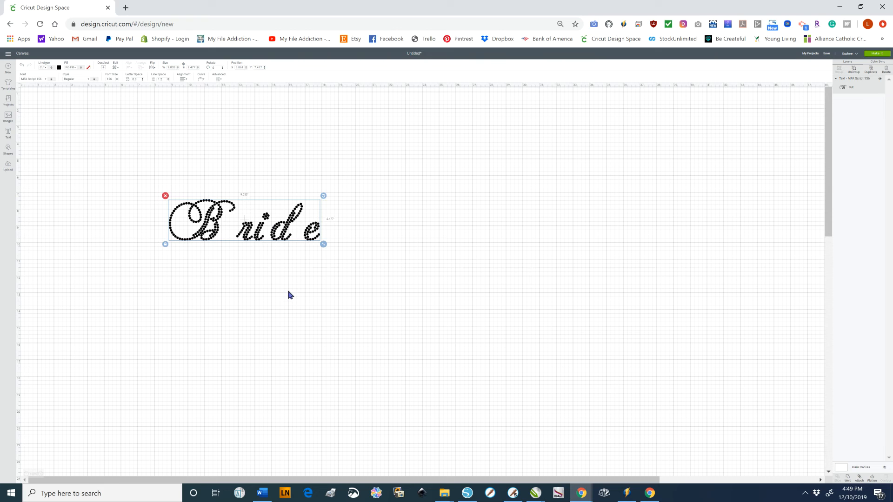
Ungroup the Bride text into separate letters and select single letters to check that they are independent.
left_click(854, 71)
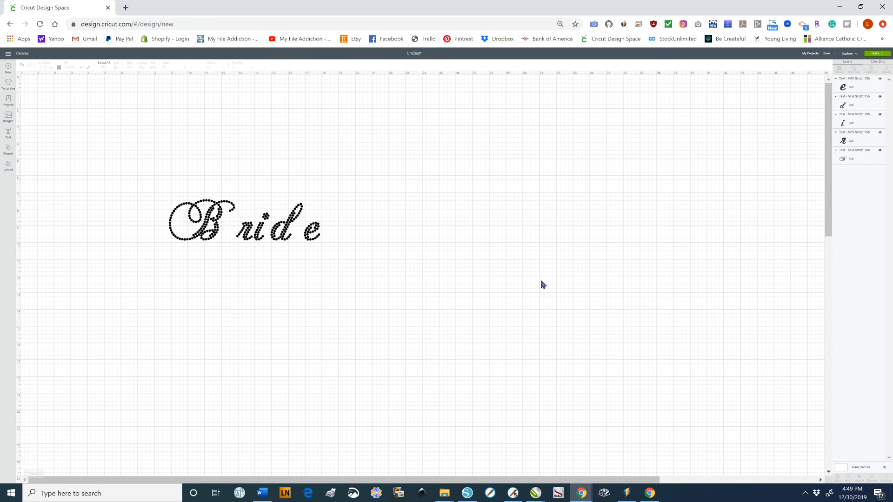
left_click(314, 236)
left_click(288, 236)
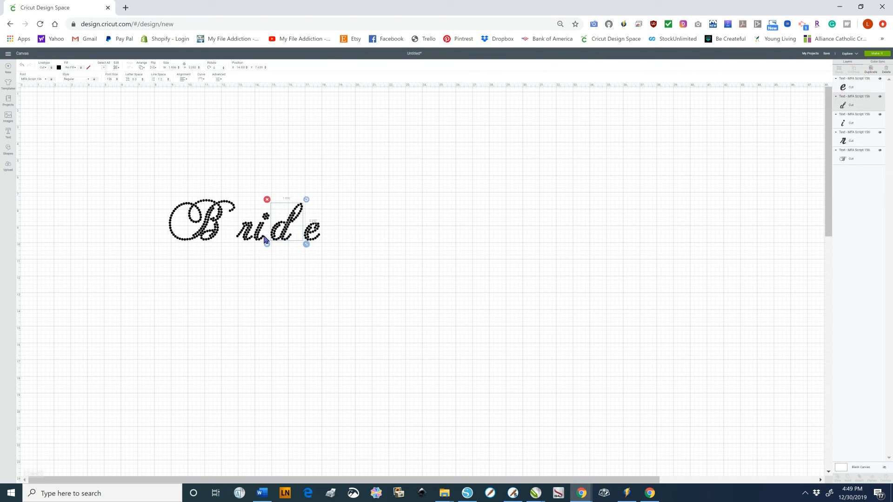
left_click(309, 292)
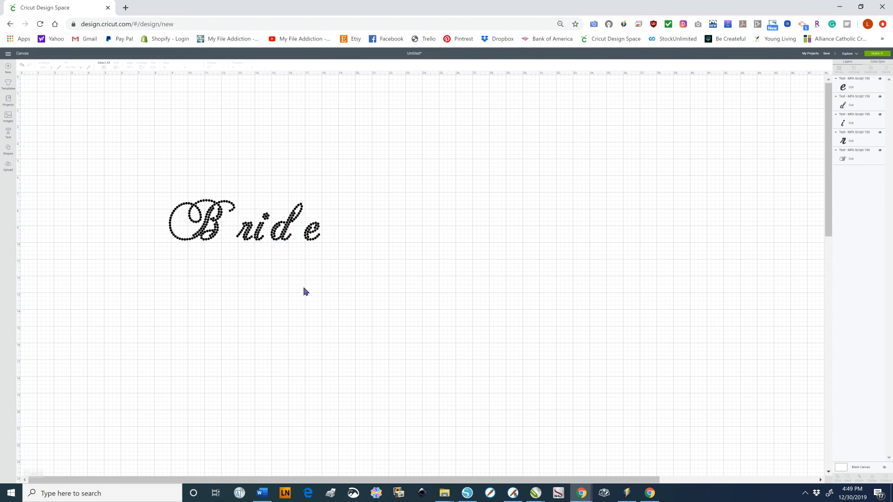
Nudge the letter d left until it sits close against the i.
left_click(278, 240)
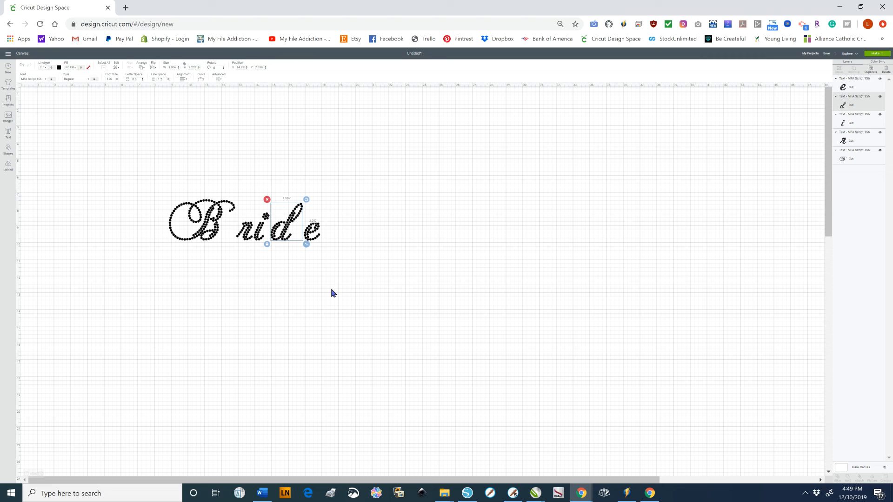
key("Left")
key("Left")
key("Left")
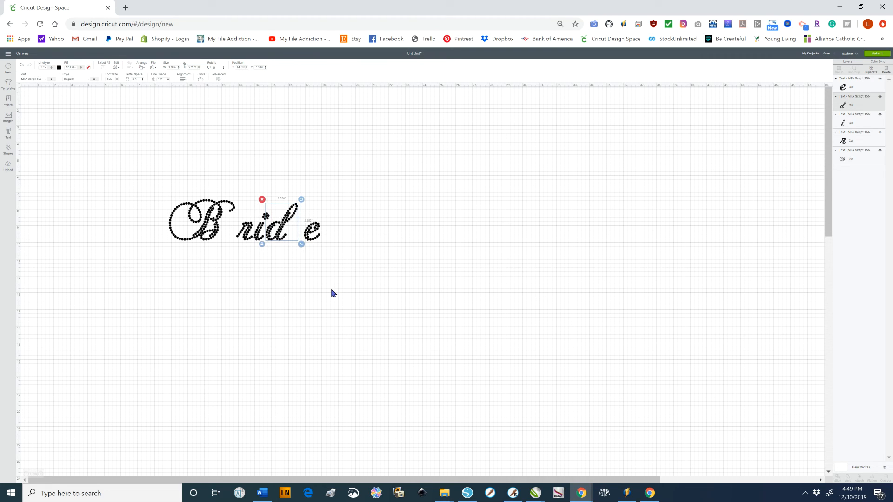
key("Left")
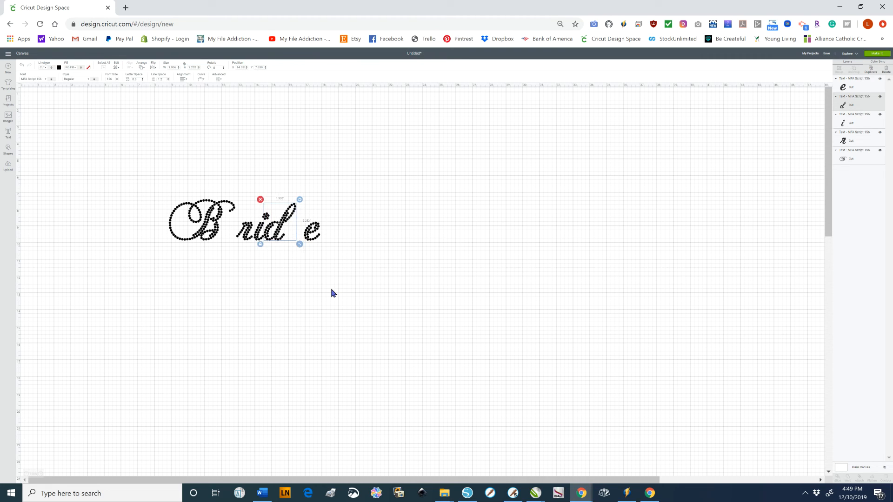
Nudge the letter e left until it joins the d.
left_click(311, 237)
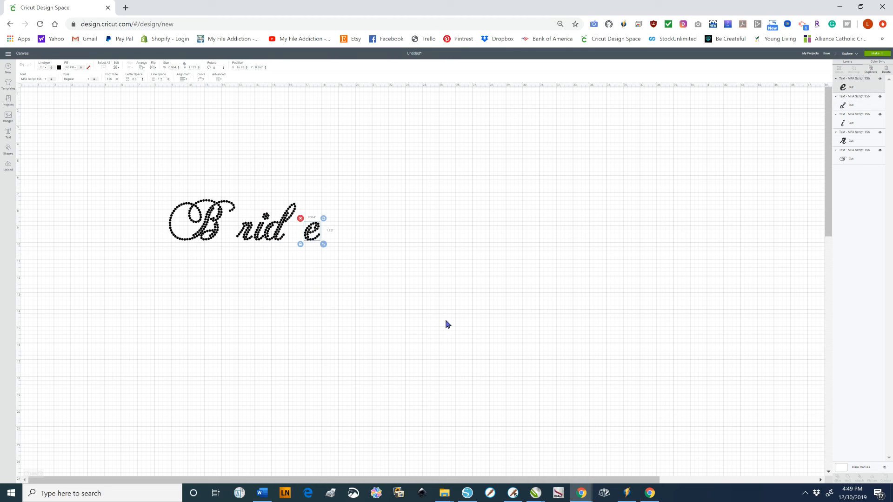
key("Left")
key("Left")
key("Left")
key("Left")
key("Left")
key("Left")
key("Left")
key("Left")
key("Left")
key("Left")
key("Left")
key("Left")
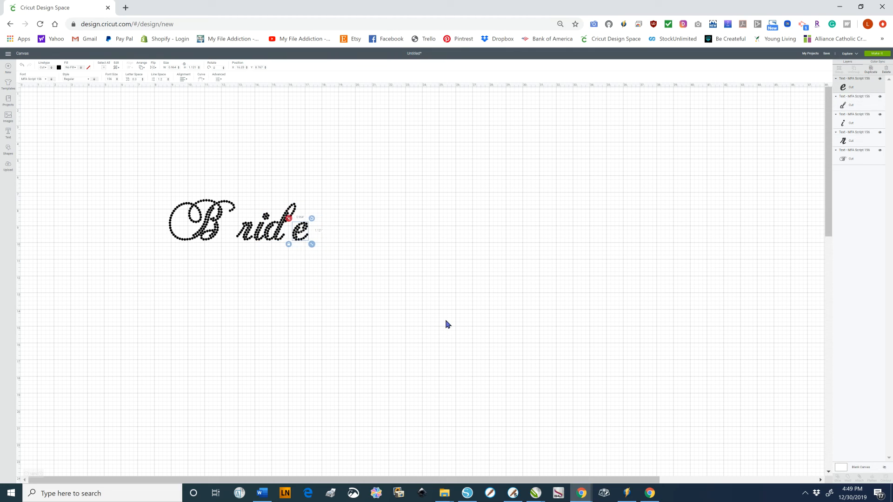
key("Left")
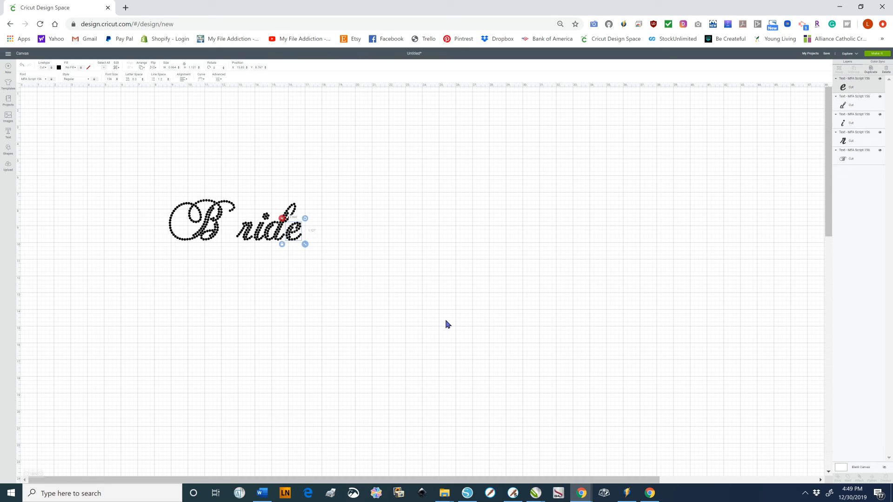
Nudge the capital B right until it sits close against the r.
left_click(216, 232)
key("Right")
key("Right")
key("Right")
key("Right")
key("Right")
key("Right")
key("Right")
key("Right")
key("Right")
key("Right")
key("Right")
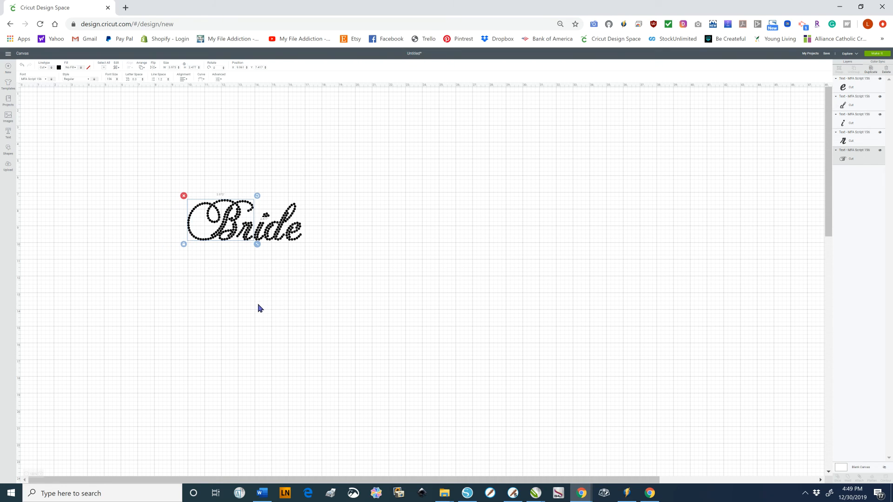
left_click(262, 283)
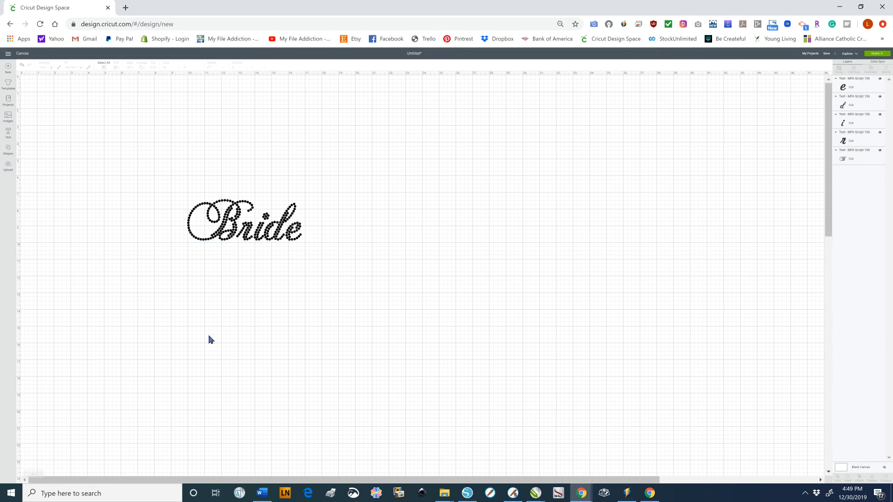
Shift the d and e together slightly right so the d's rhinestone circles clear those of the i.
left_click(40, 474)
left_click(41, 474)
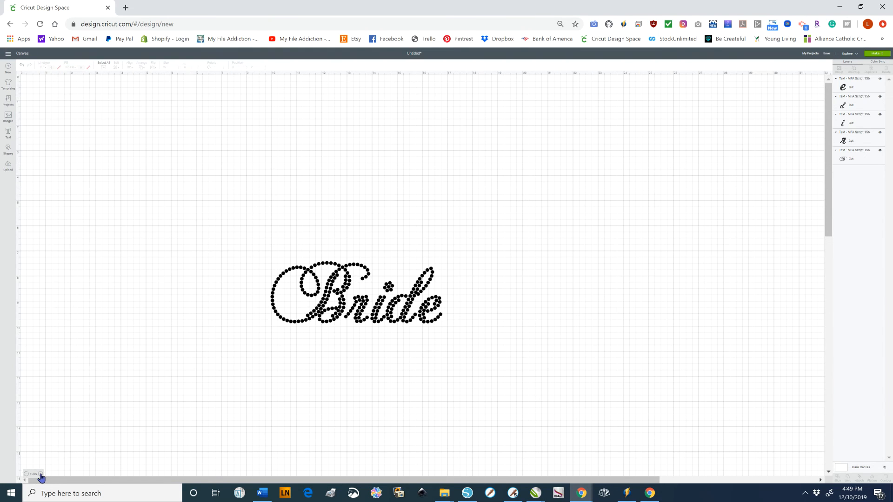
left_click(40, 475)
left_click(40, 475)
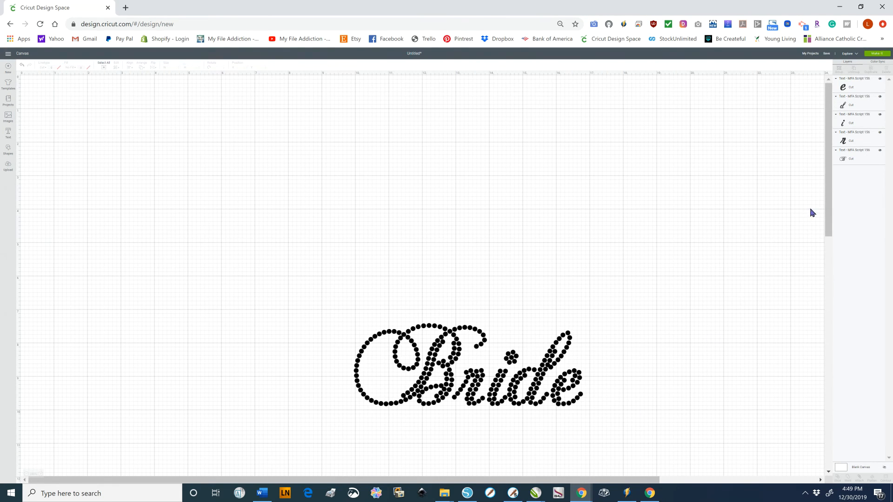
left_click_drag(830, 209, 815, 281)
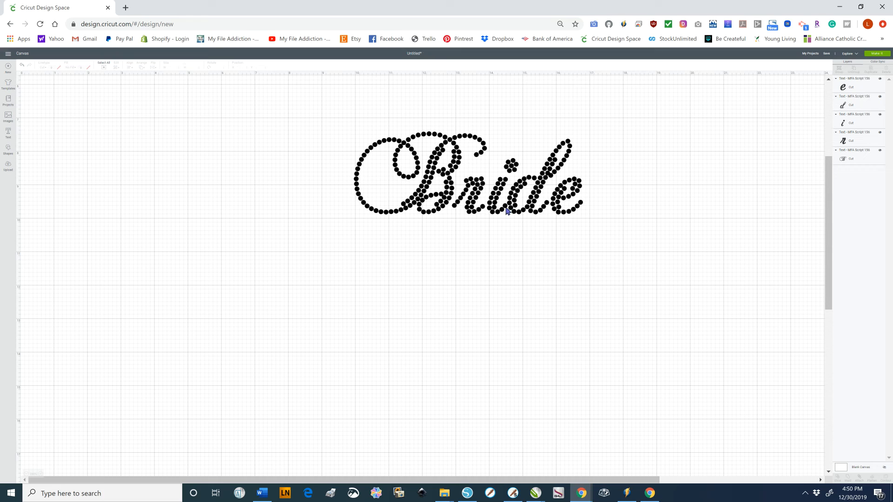
left_click(535, 203)
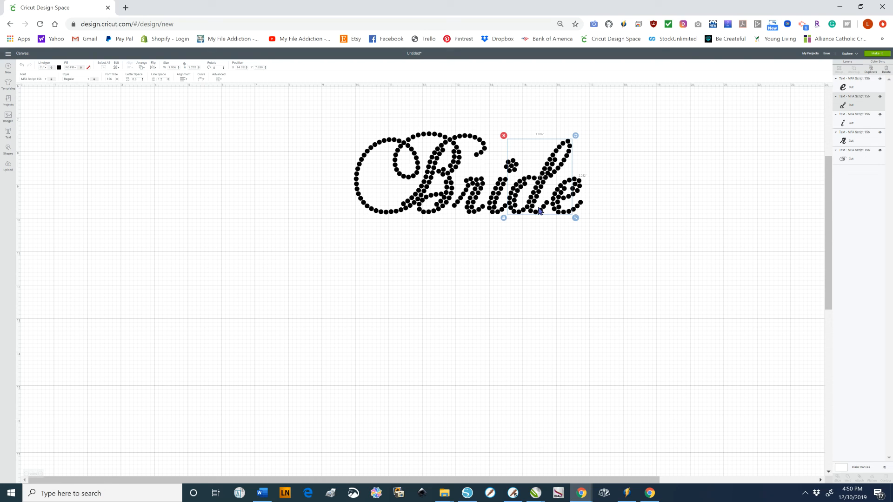
left_click(581, 188, "shift")
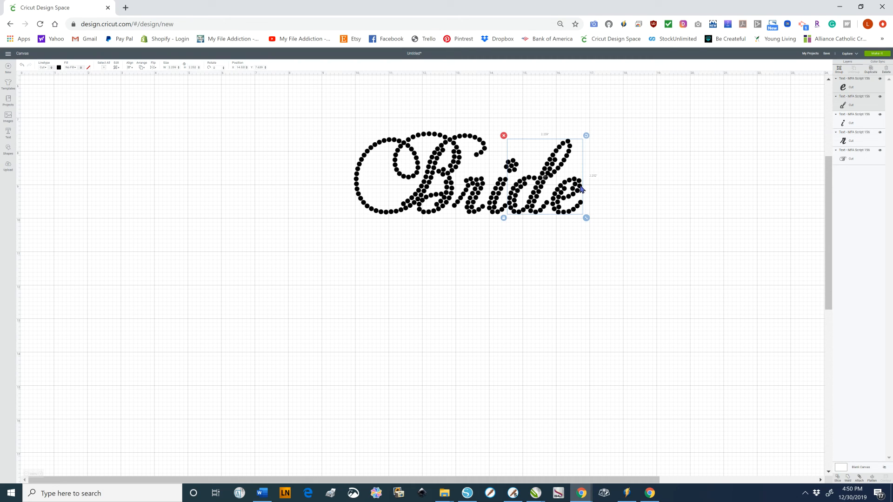
key("Right")
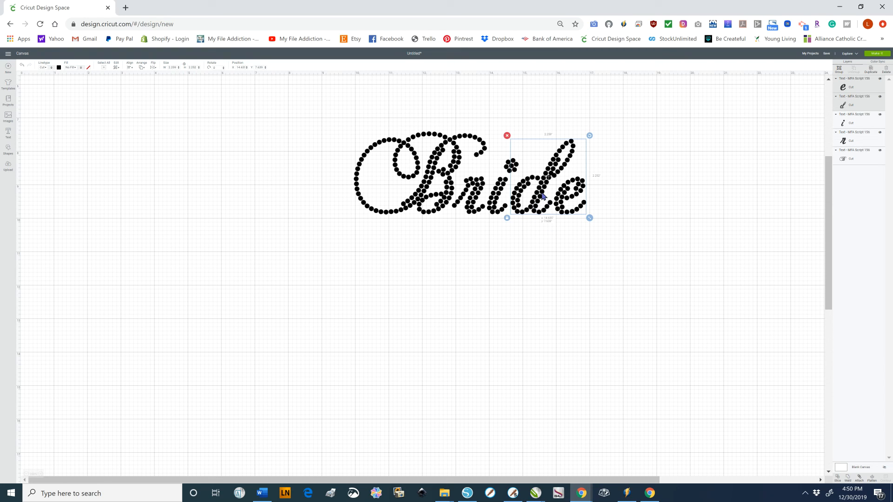
left_click_drag(543, 196, 540, 196)
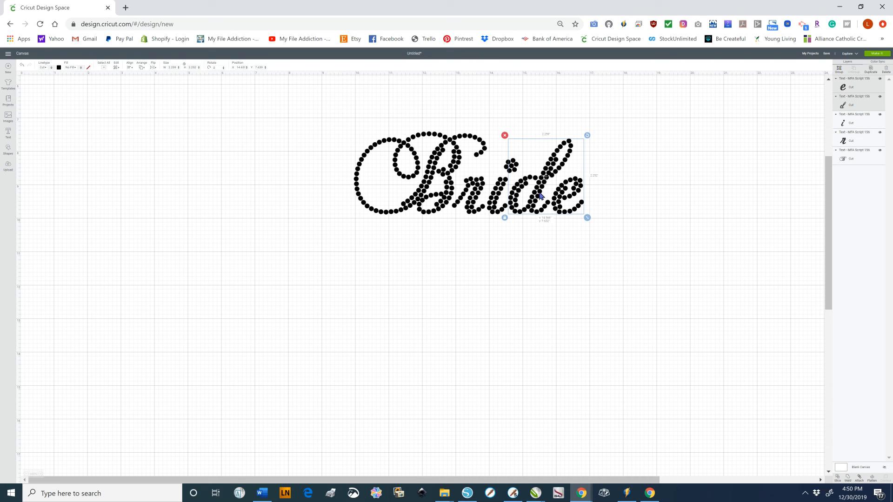
left_click(537, 271)
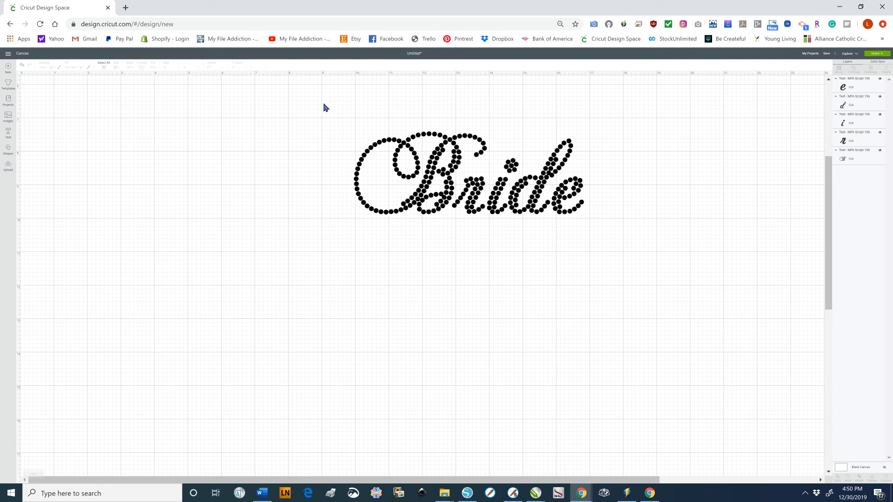
Group all the letters of Bride and move the group slightly left and down on the canvas.
left_click_drag(323, 103, 632, 250)
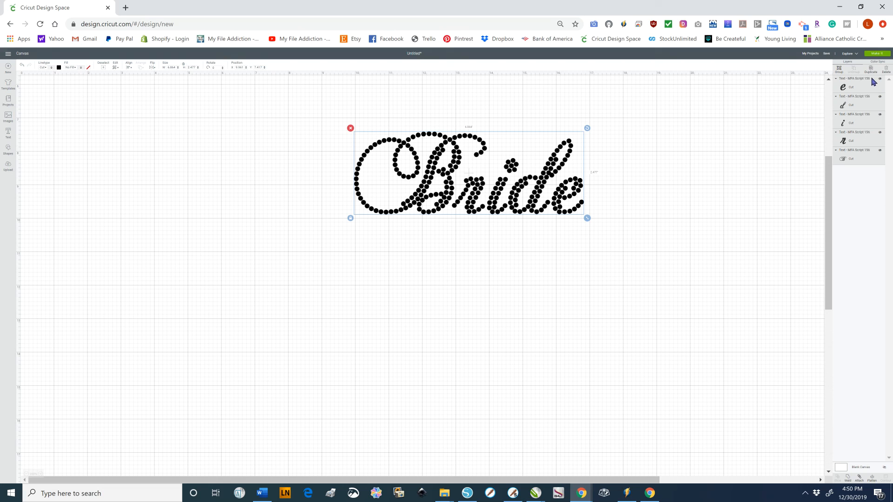
left_click(839, 69)
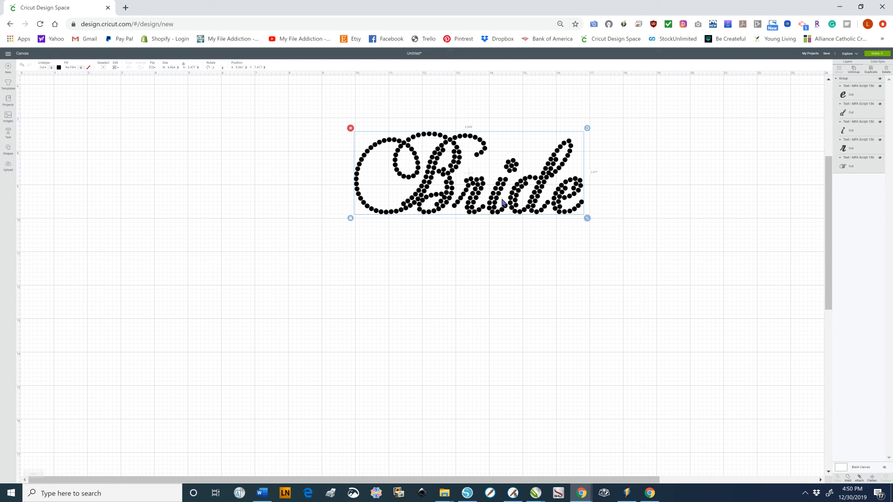
left_click_drag(502, 165, 439, 225)
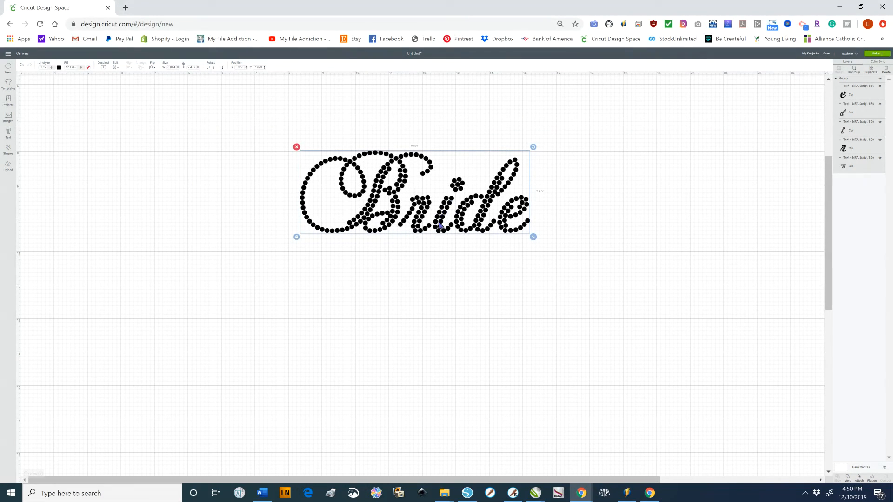
left_click(475, 302)
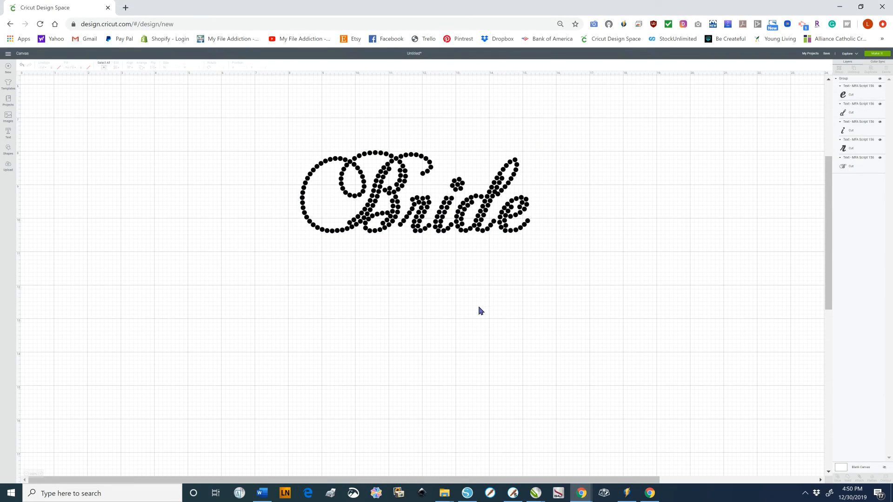